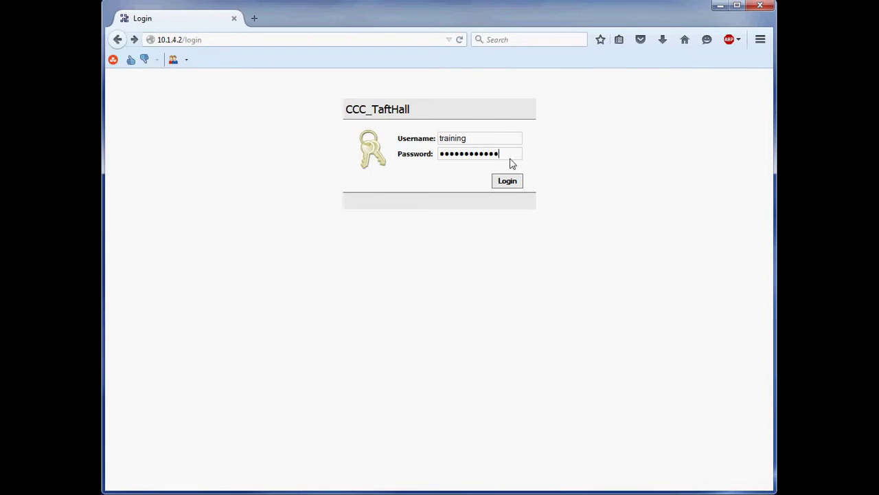
Step: Log in and view the second-floor plan, and open room 306's chilled beam from the third-floor plan
click(508, 181)
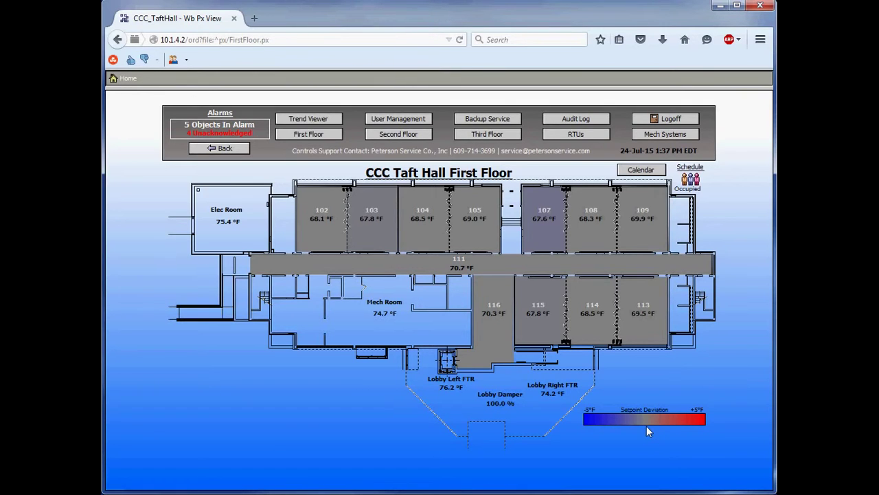
click(391, 141)
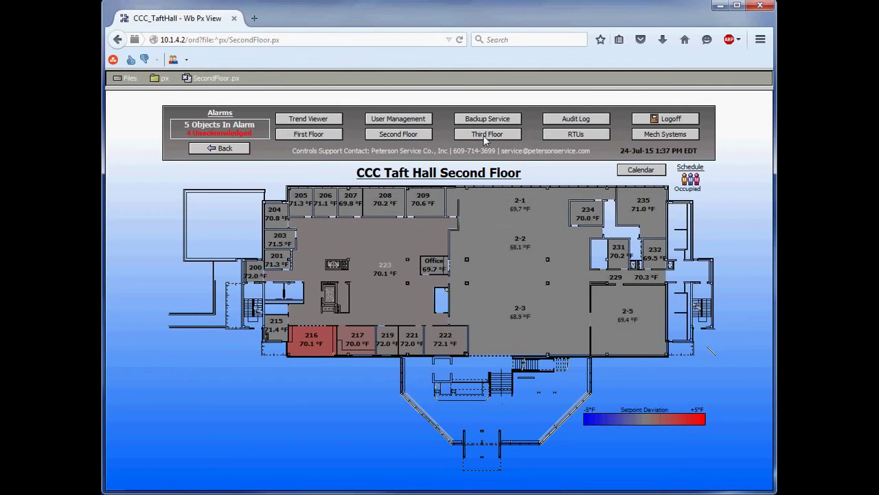
click(484, 136)
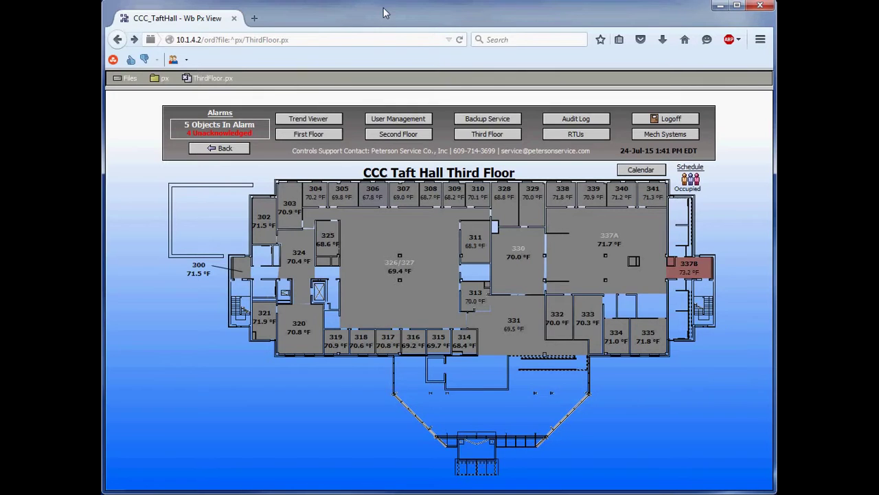
click(367, 199)
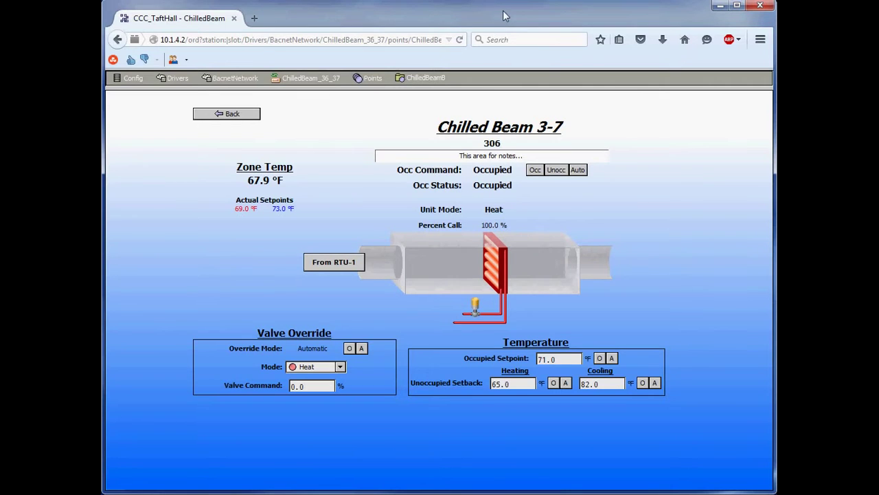
Step: Bring up the edit dialogs for the chilled beam's name, room number and notes, and cancel each without changes
click(472, 130)
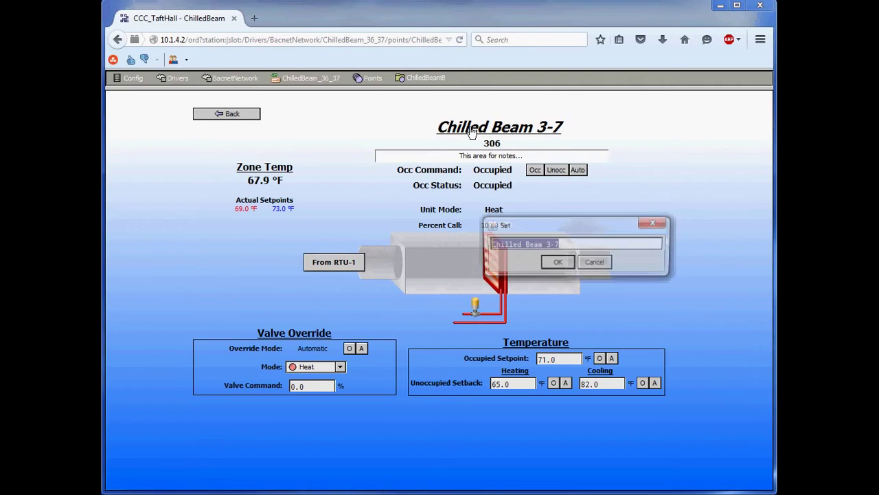
click(594, 263)
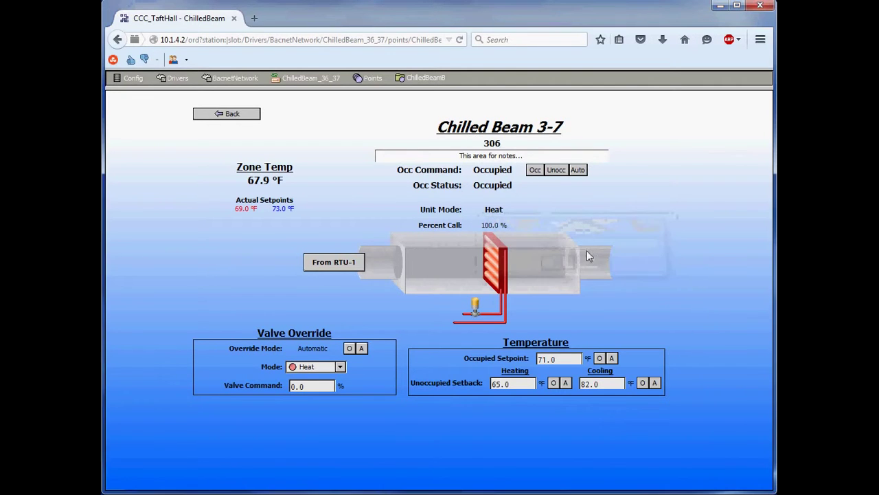
click(496, 151)
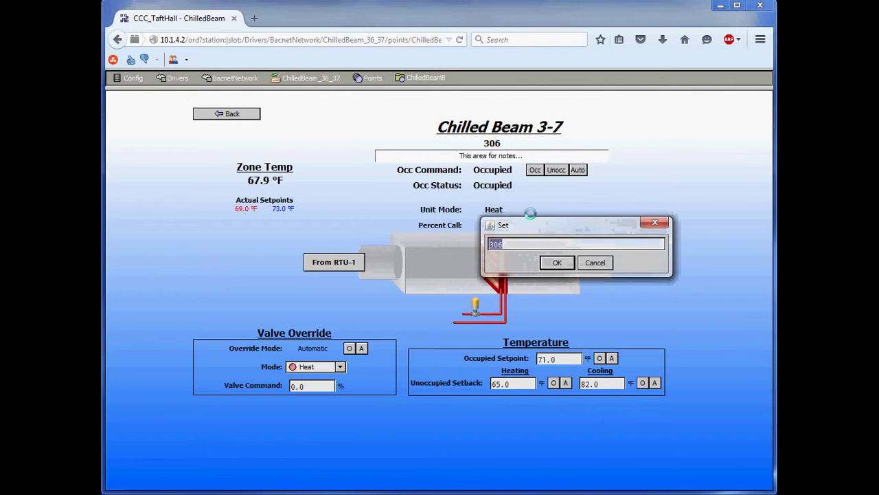
click(594, 267)
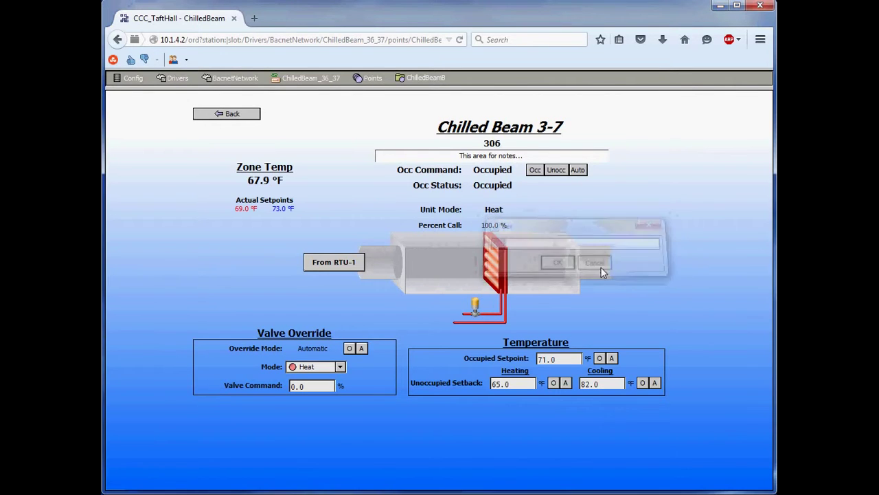
click(482, 158)
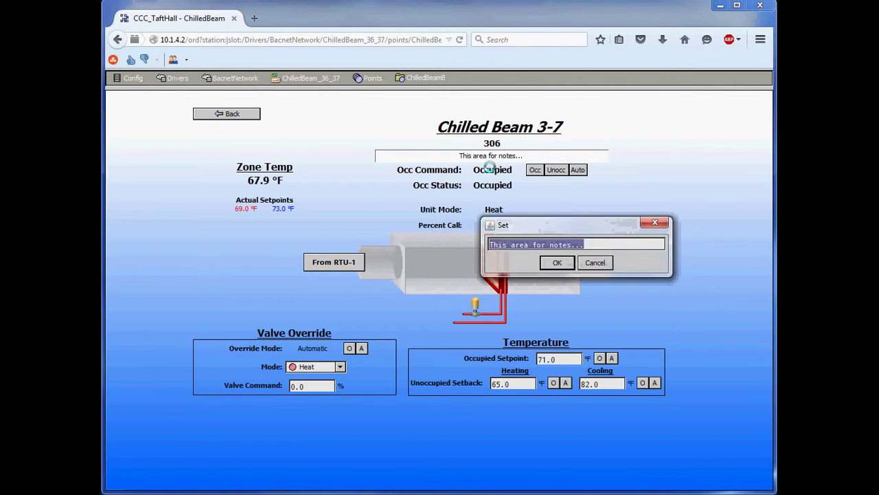
click(595, 262)
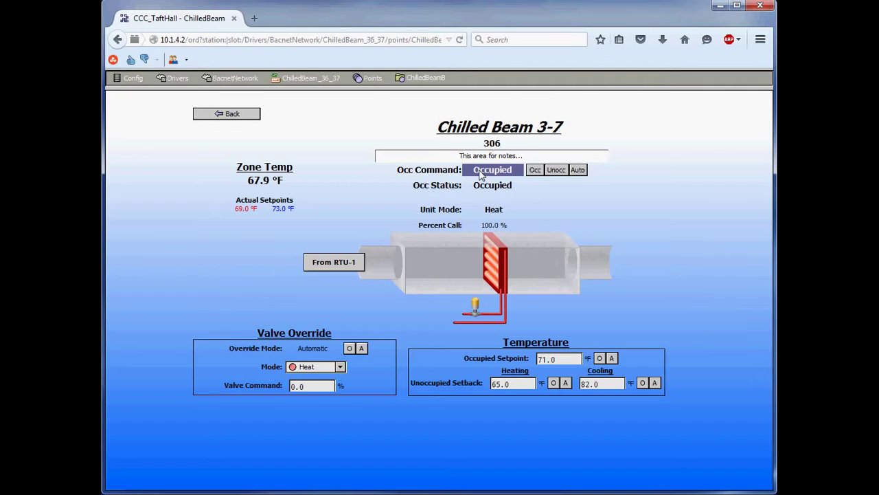
Step: View the weekly schedule behind the beam's Occ Command and return to the beam graphic
click(481, 173)
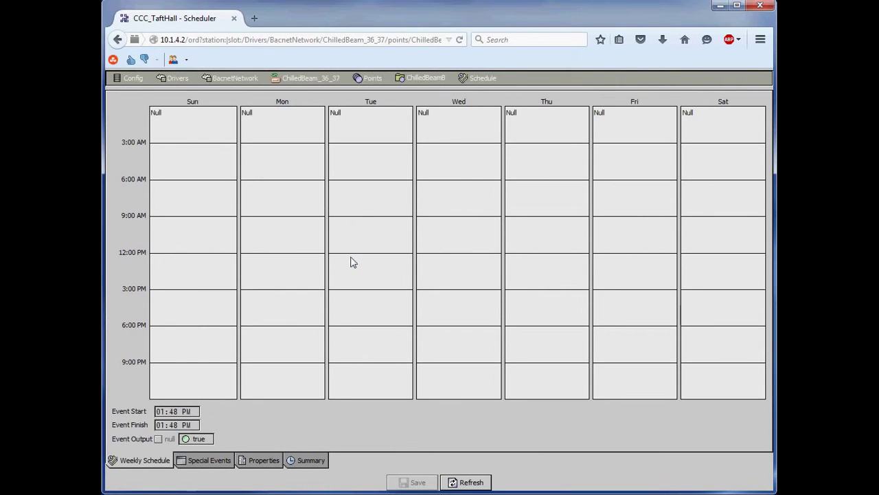
click(117, 40)
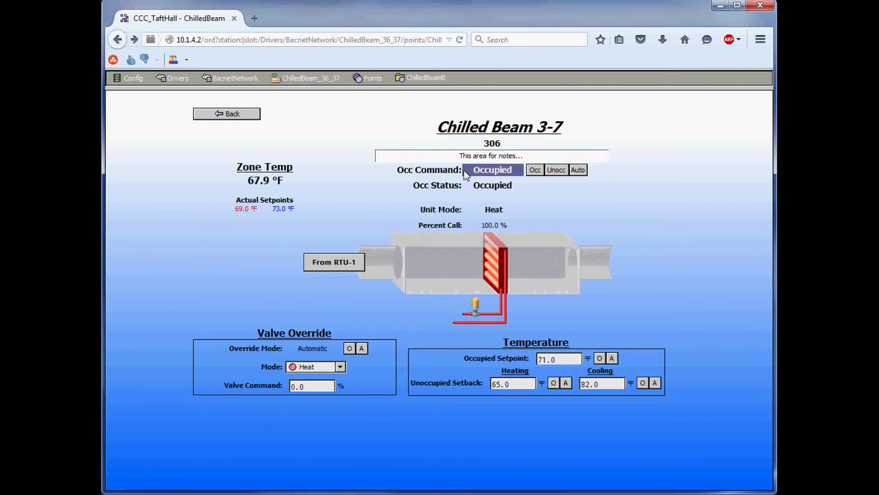
Step: Try to override the beam's Occ Command to occupied with a custom override duration
click(535, 171)
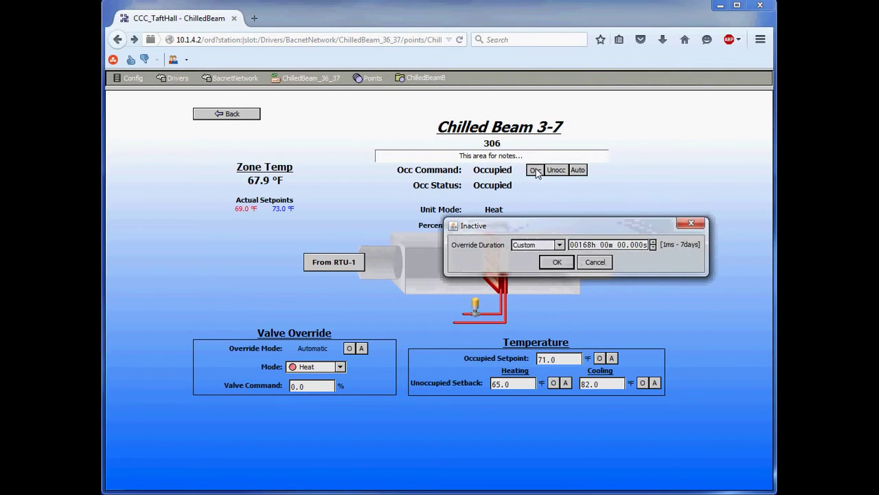
click(585, 246)
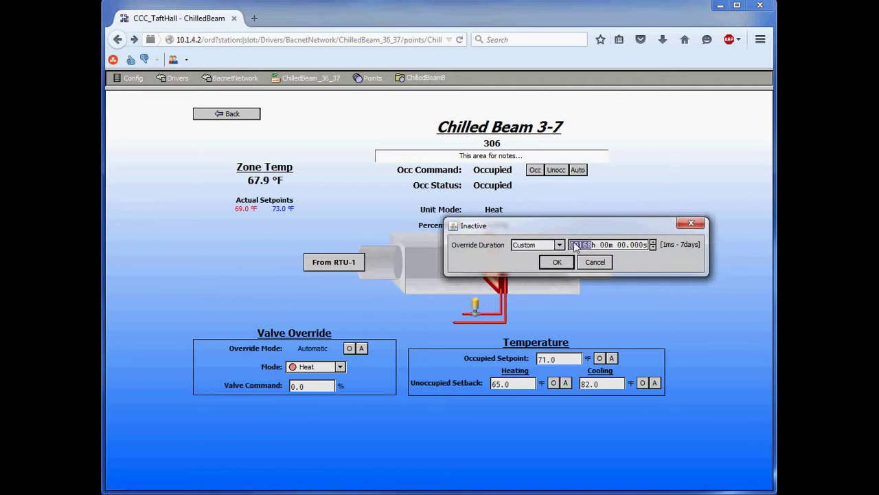
key(Tab)
key(Tab)
click(560, 260)
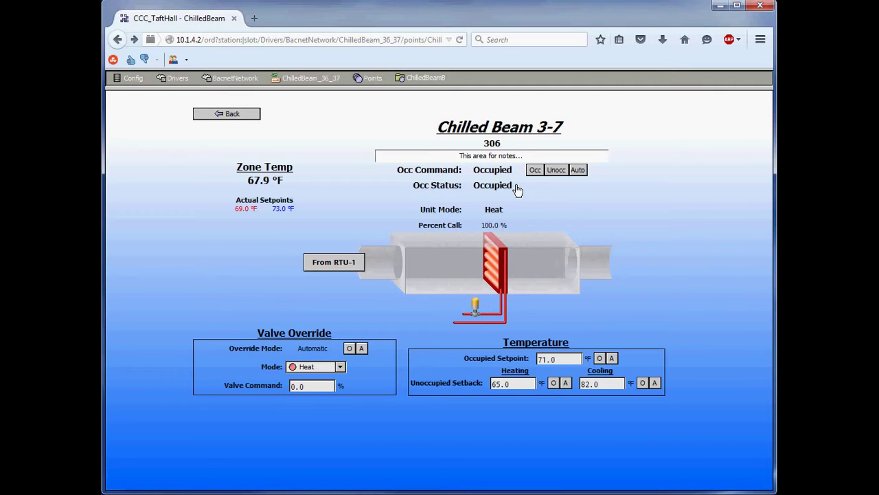
Step: Try to override the beam's Occ Command to unoccupied with a custom override duration
click(557, 171)
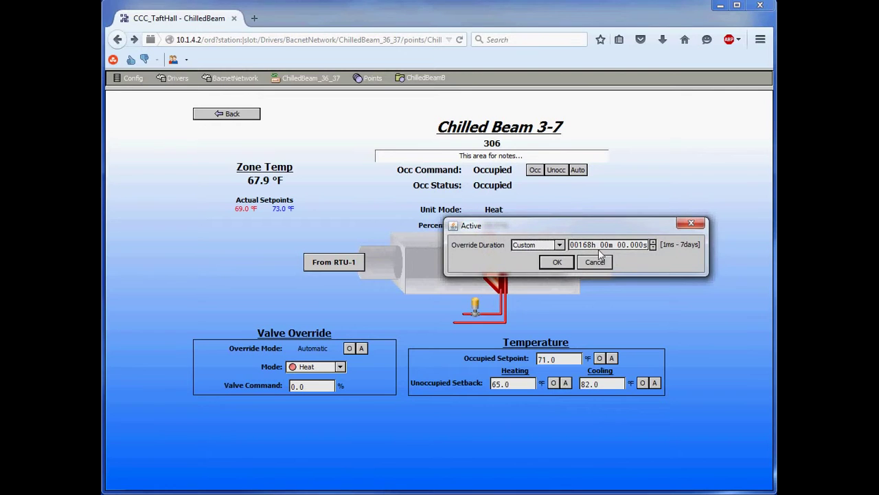
click(620, 245)
key(Left)
key(Left)
click(557, 262)
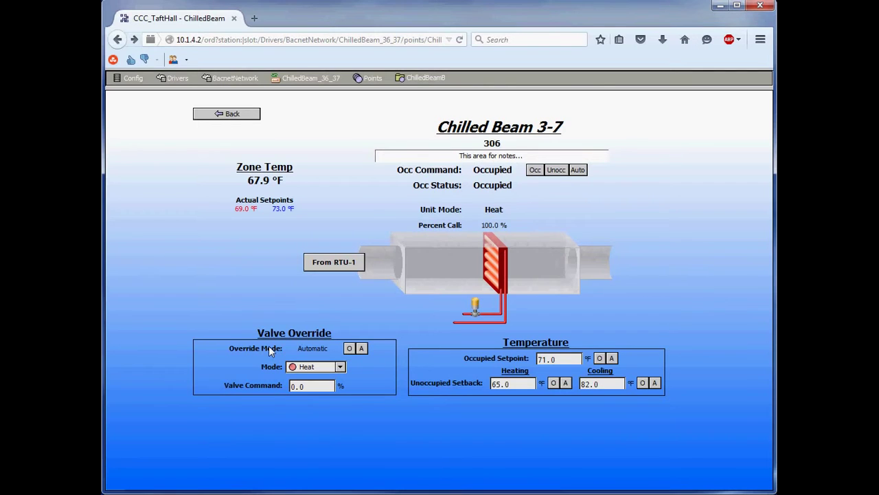
Step: Override the beam's valve to manual with a 50% valve command, and release the override mode back to automatic
click(350, 348)
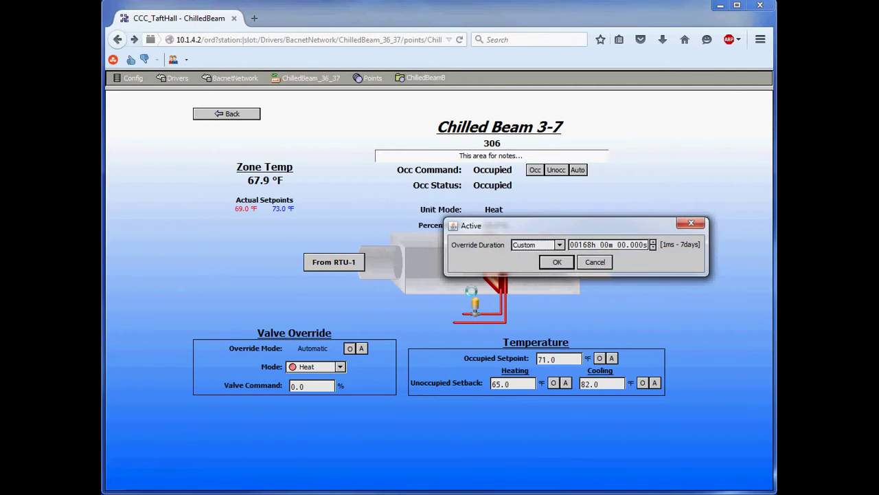
click(559, 246)
click(556, 245)
click(561, 260)
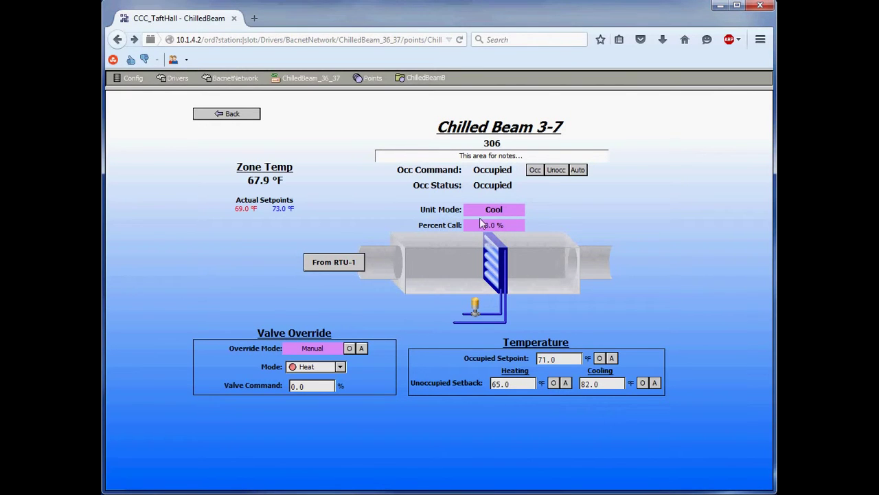
click(320, 386)
text(50)
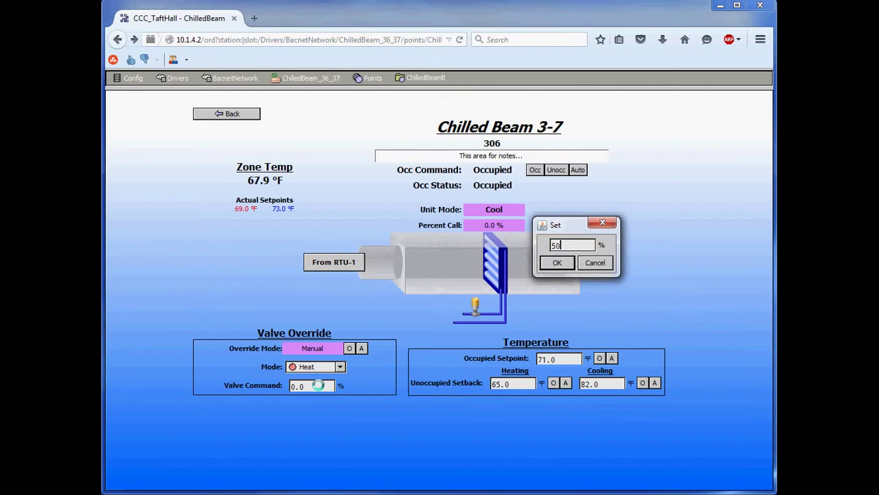
key(Return)
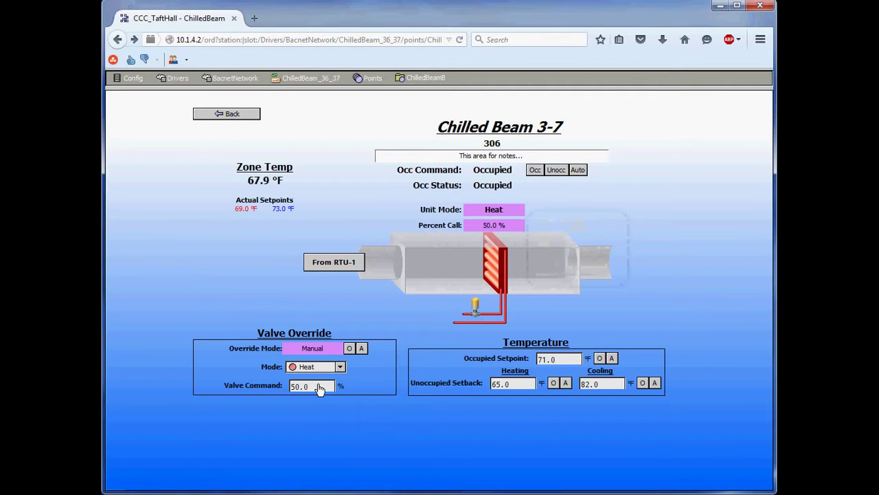
click(359, 348)
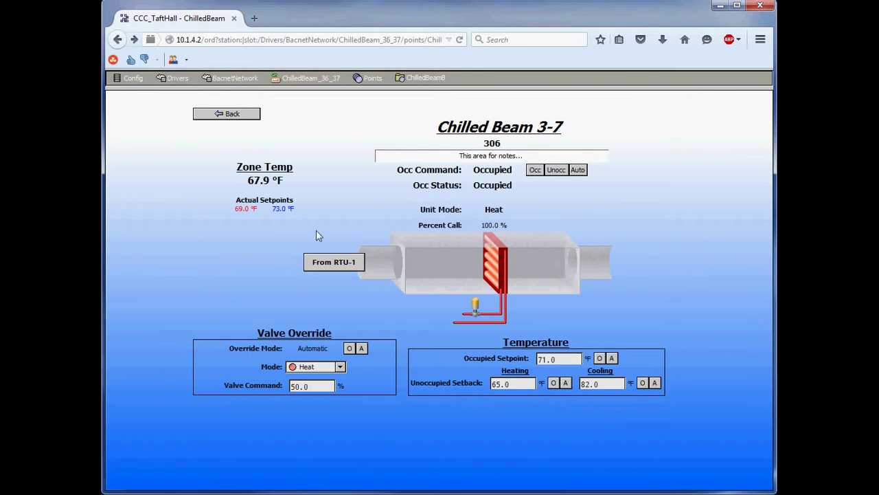
Step: Set the beam's occupied temperature setpoint to 70 °F
click(562, 362)
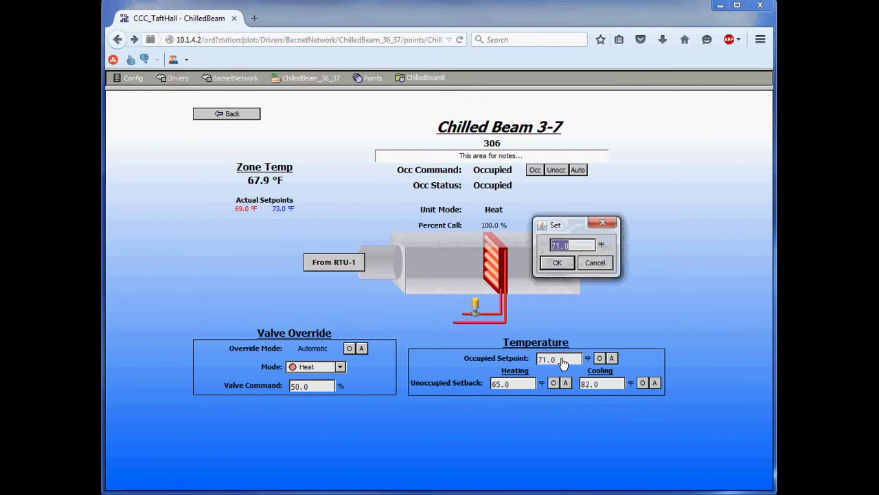
text(70)
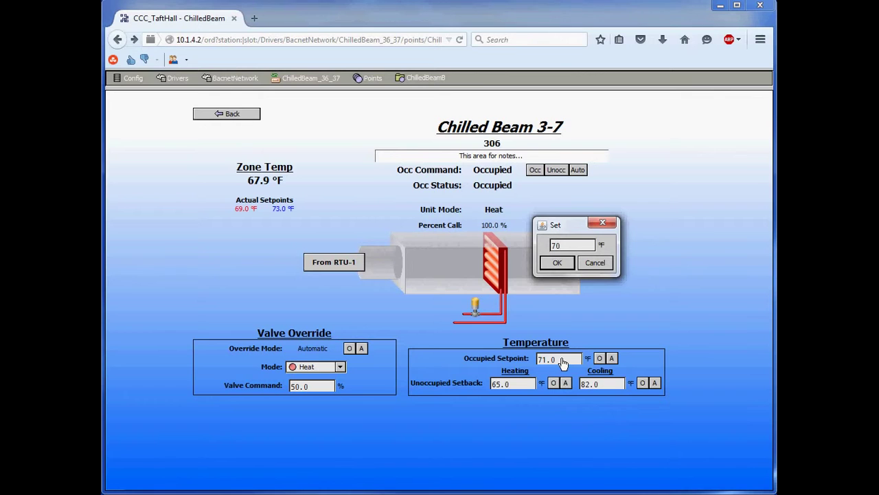
click(557, 265)
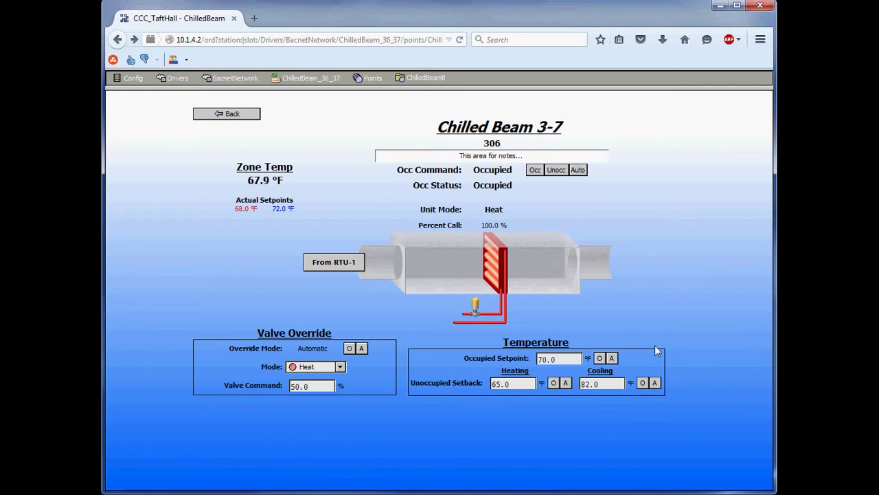
Step: Try to override the occupied setpoint to 60 °F for a custom duration of 0 hours 10 minutes
click(600, 359)
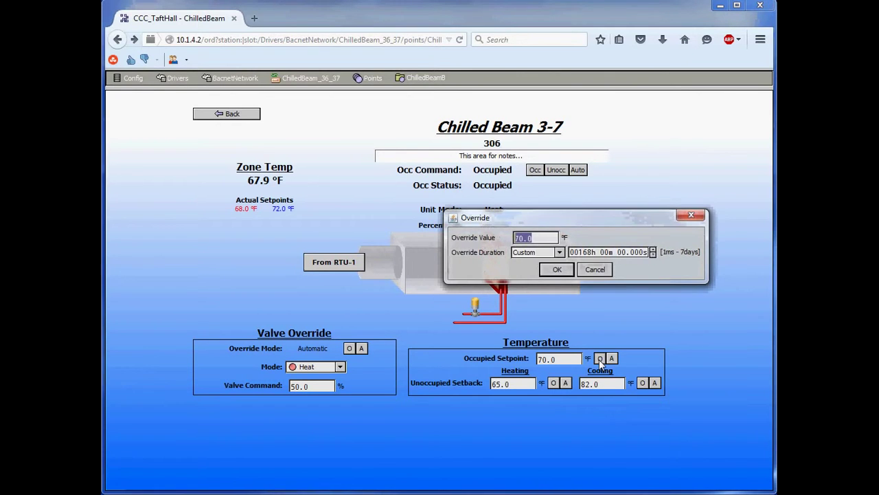
text(80)
drag(535, 237, 505, 239)
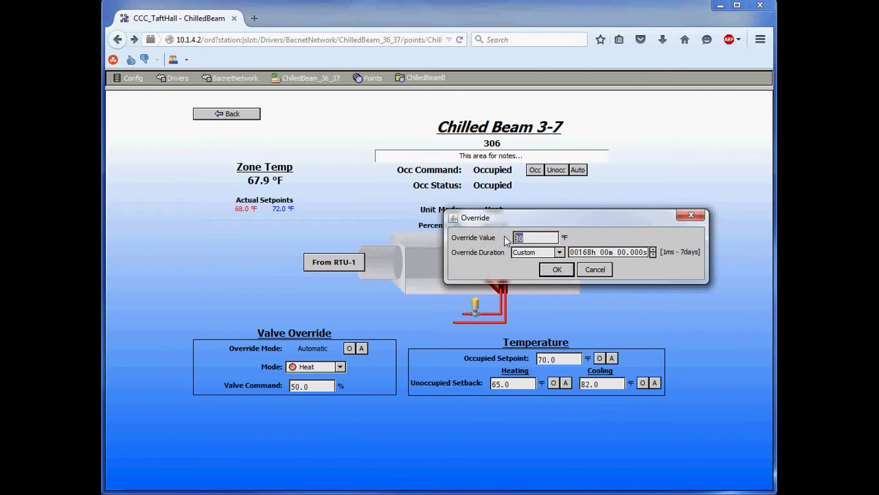
text(60)
double_click(575, 253)
text(0)
key(Right)
key(Right)
text(10)
key(Return)
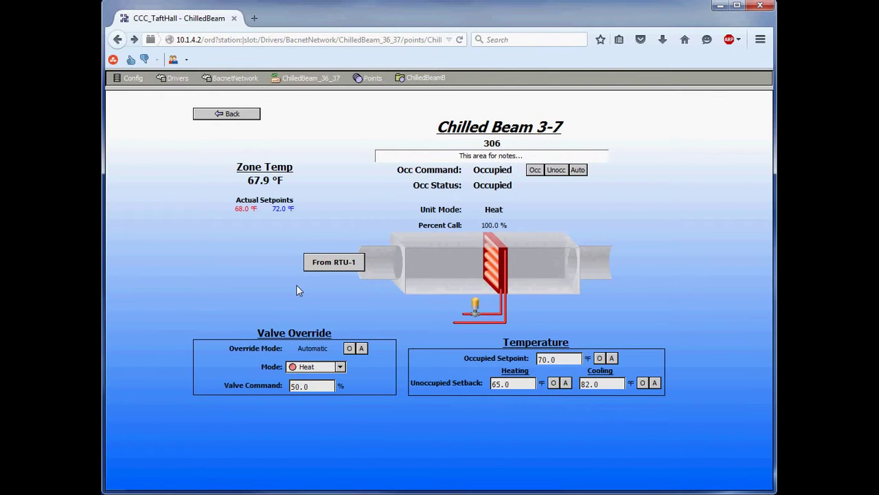
Step: Open the graphic of the RTU-1 unit serving the beam, and view its name and notes edit dialogs without changes
click(327, 266)
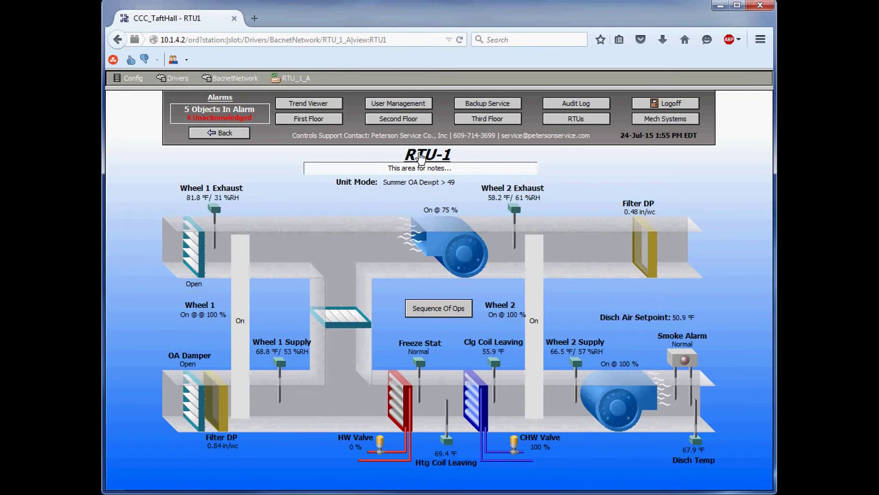
click(418, 161)
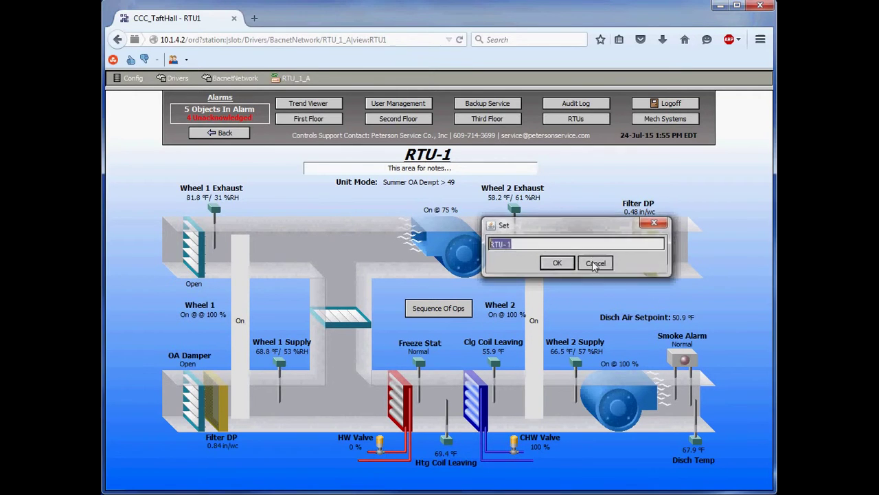
click(593, 261)
click(394, 170)
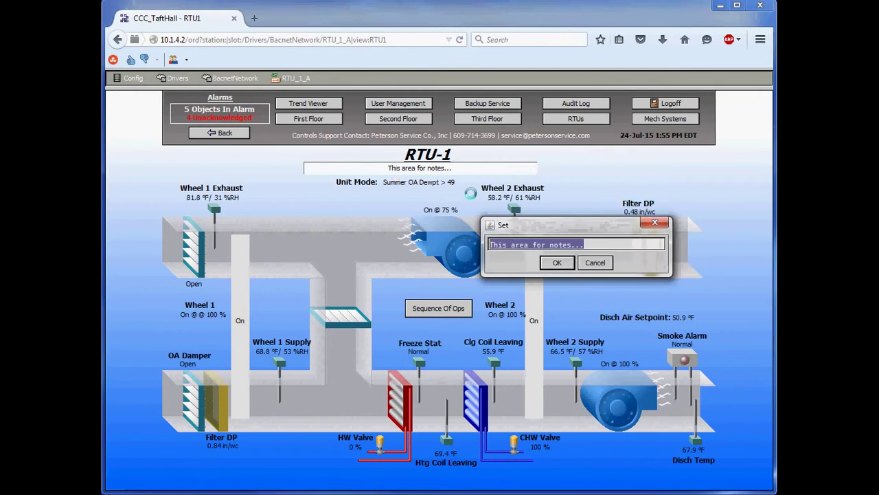
click(595, 262)
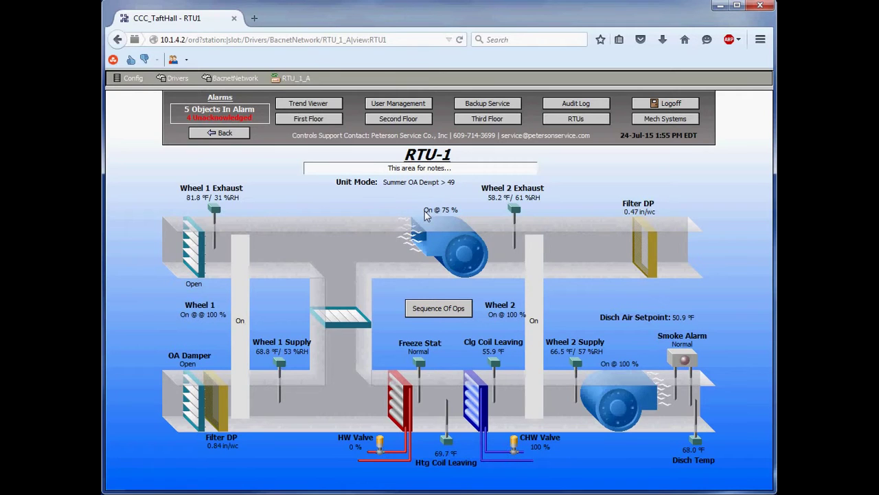
Step: Examine the override options for RTU-1's upper fan status and fan speed, dismissing them without choosing any
right_click(425, 214)
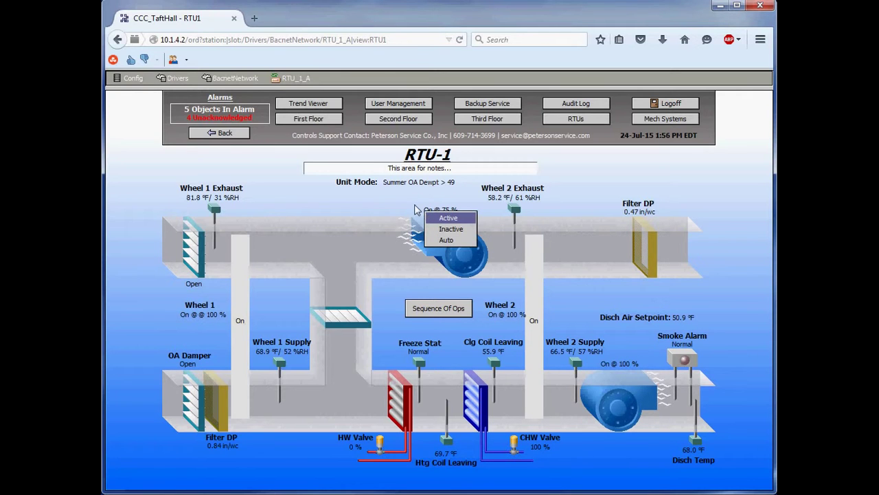
click(415, 206)
right_click(451, 208)
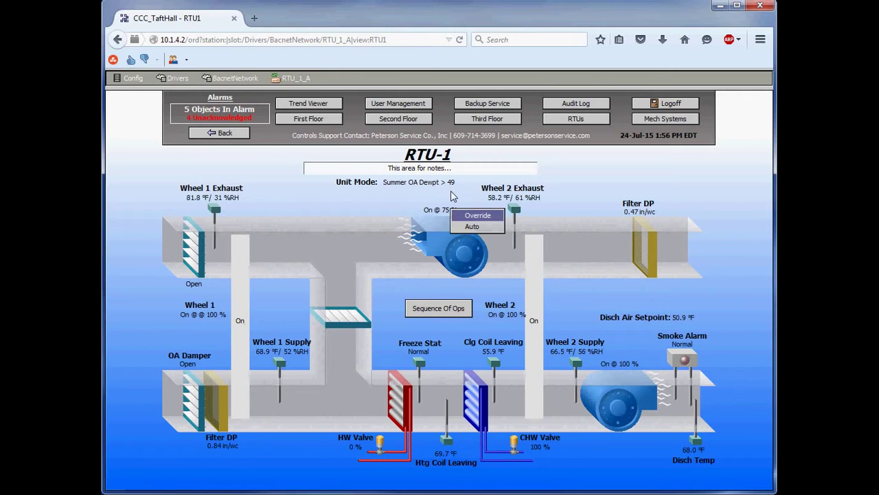
click(452, 195)
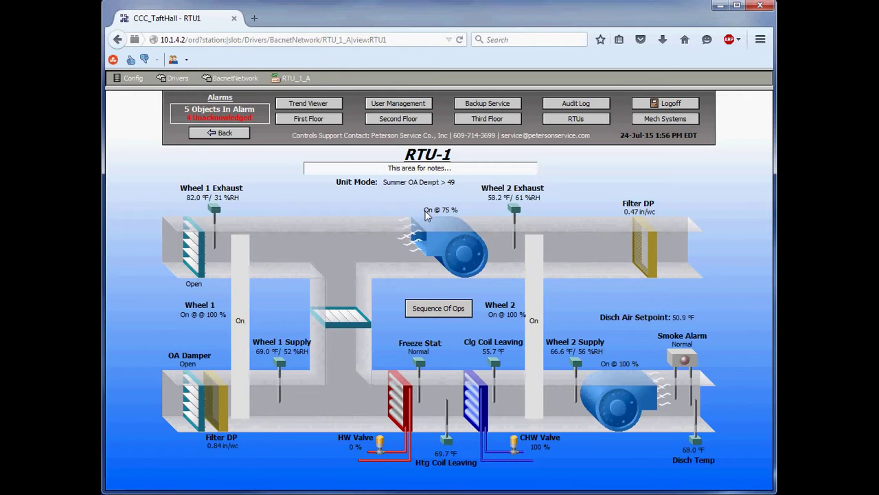
Step: Check the override choices for RTU-1's exhaust fan and hot water valve, closing them without selecting any
click(427, 216)
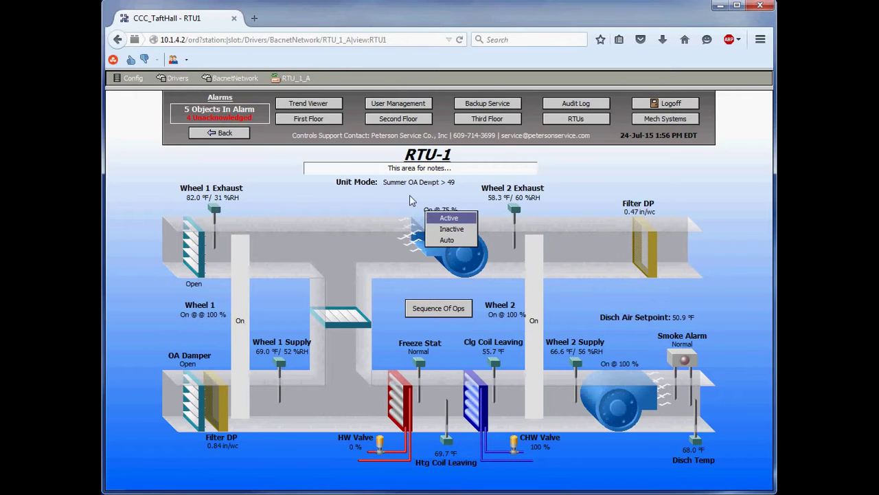
click(410, 197)
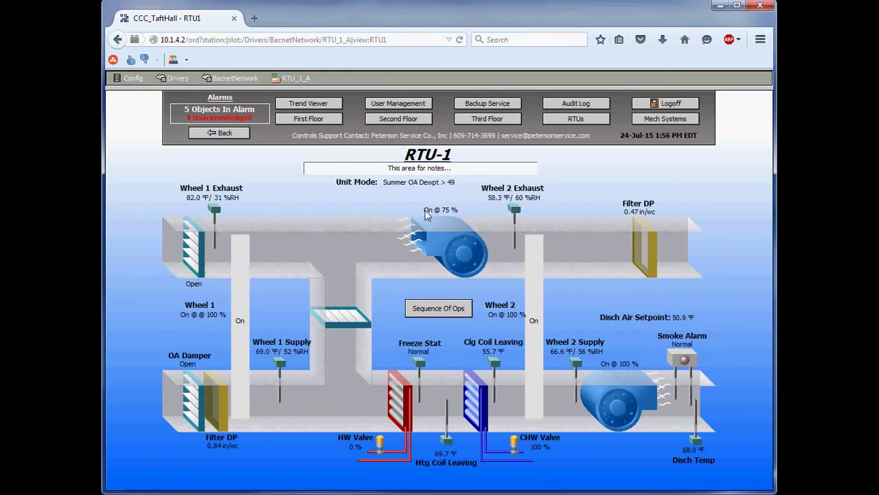
click(427, 216)
click(443, 212)
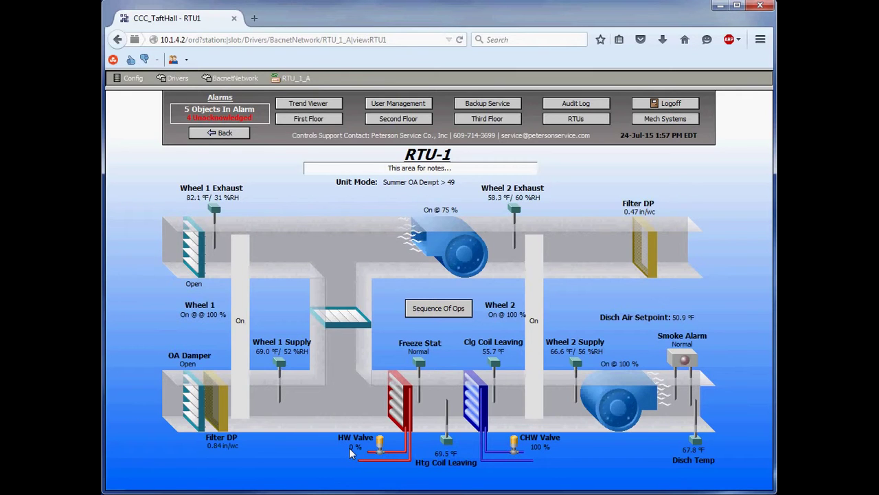
right_click(354, 451)
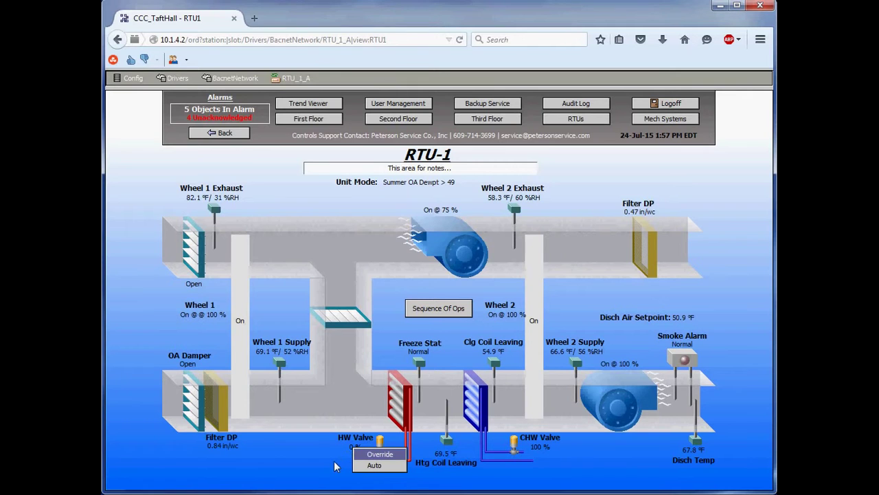
click(335, 466)
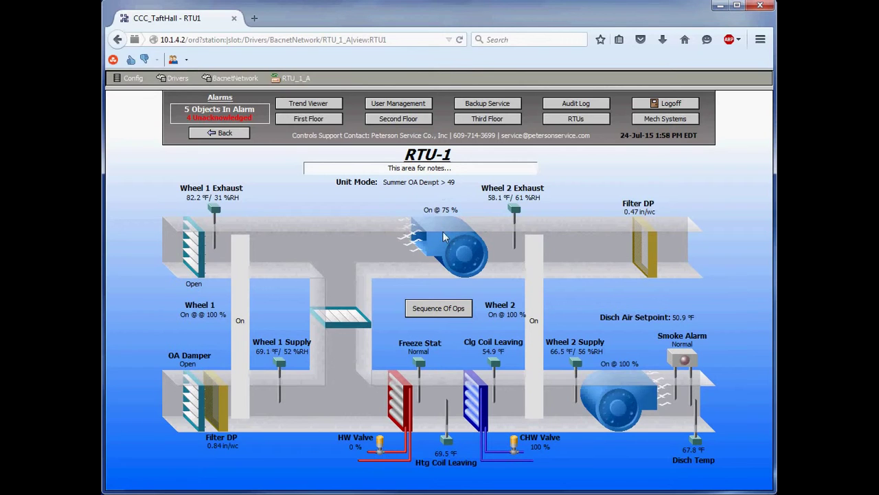
Step: View the RTU sequence of operations page and return to the RTU-1 graphic
click(438, 310)
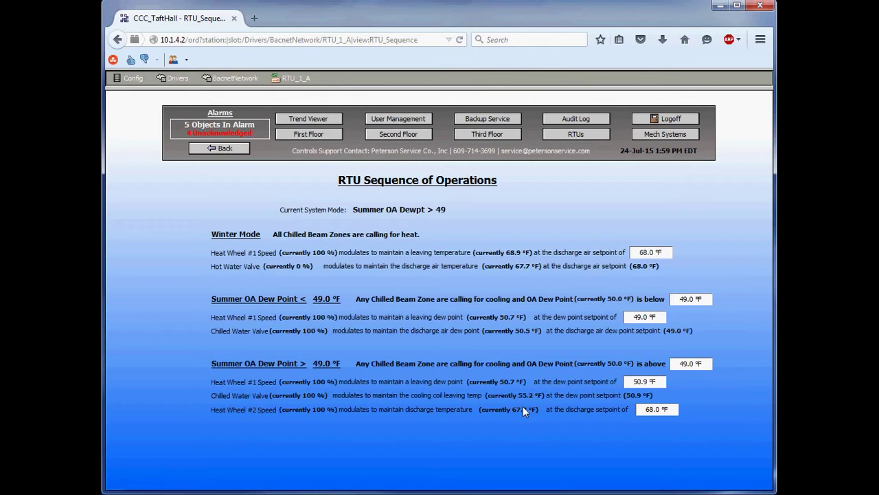
click(223, 149)
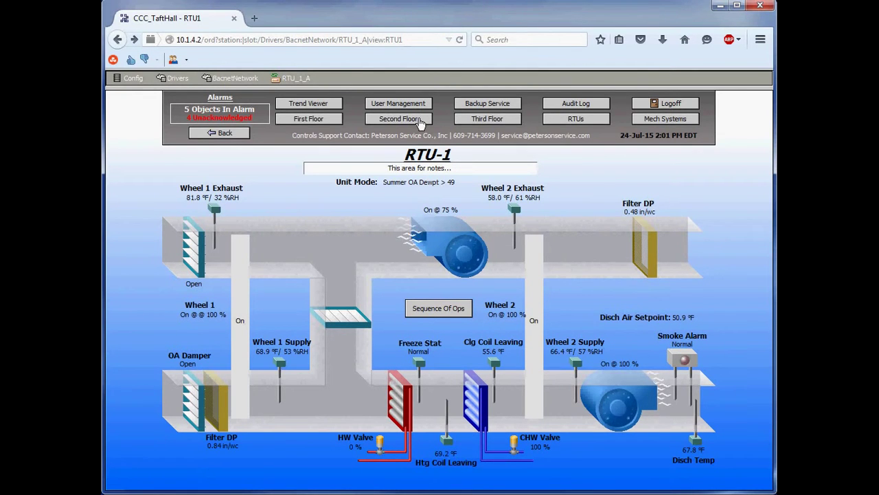
Step: Open the VAV 2-2 graphic from the second floor plan, and view its name and occupied setpoint dialogs without changes
click(406, 119)
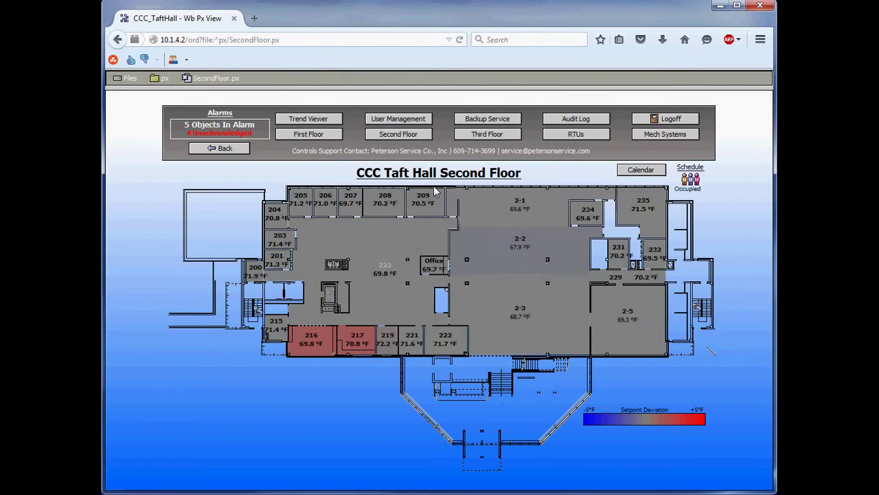
click(514, 262)
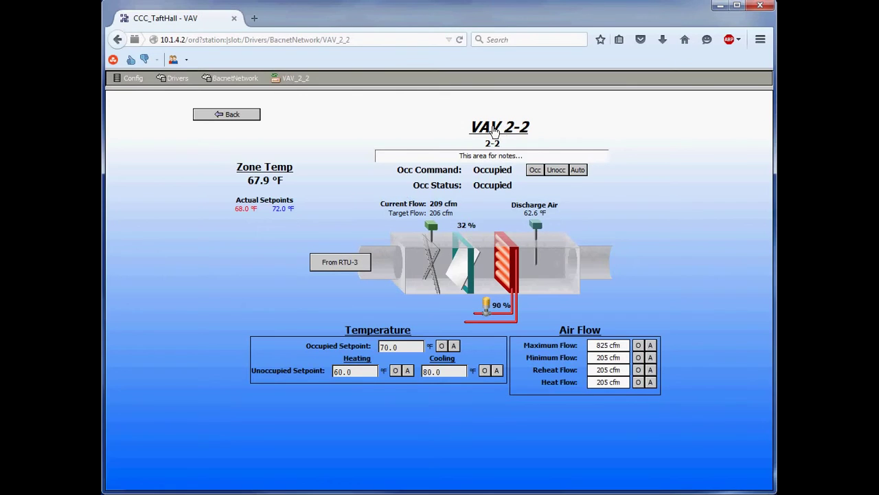
click(503, 129)
click(595, 263)
click(402, 347)
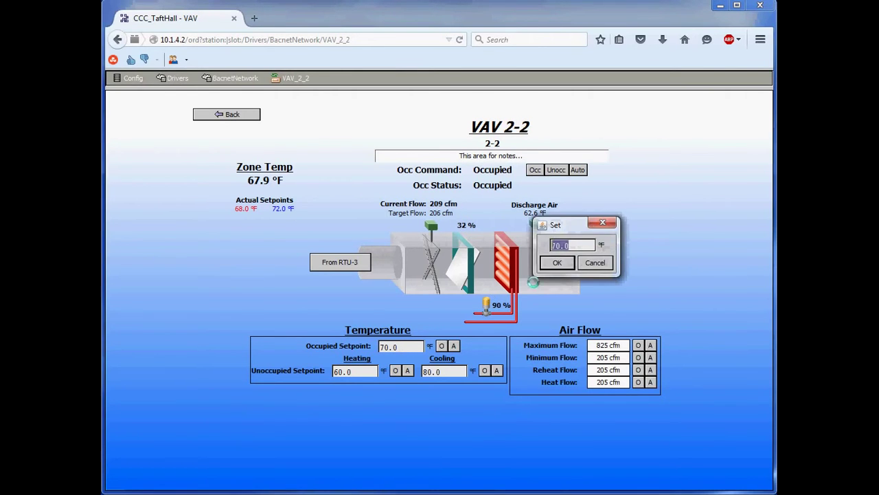
click(595, 264)
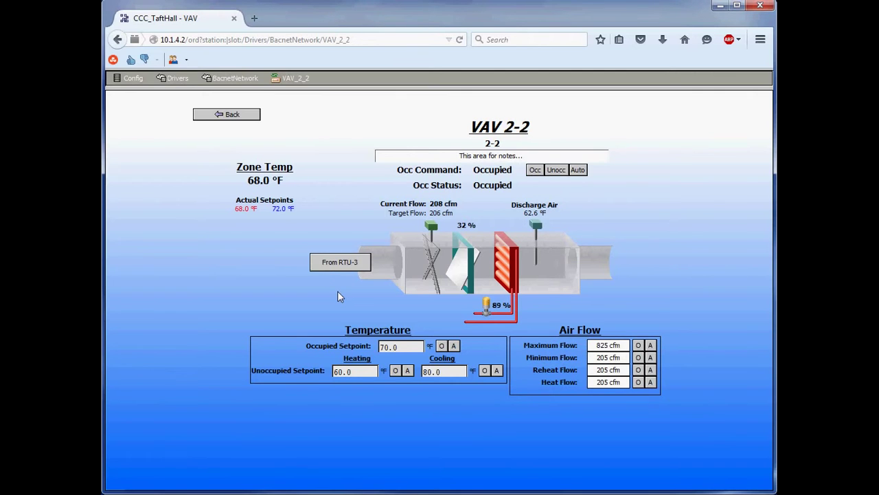
Step: Open the graphic of RTU-3 serving the VAV, and override its chilled water valve to 60 % for a custom duration of 10 seconds
click(341, 273)
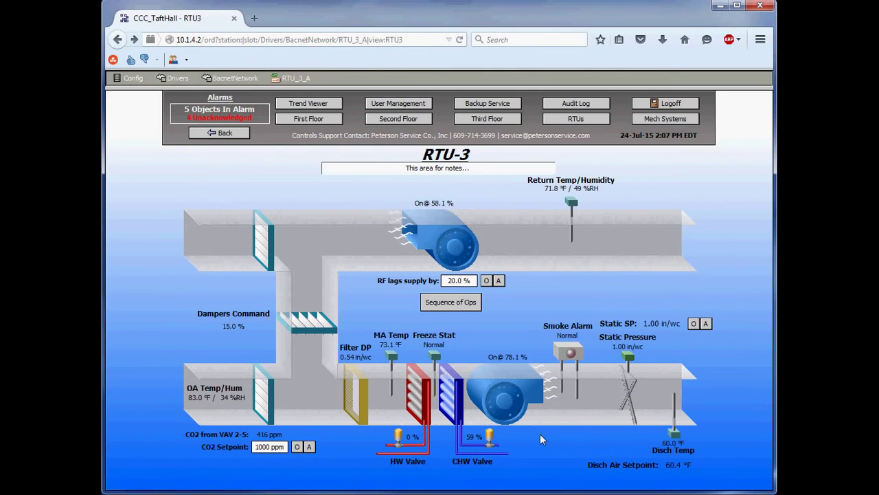
right_click(472, 443)
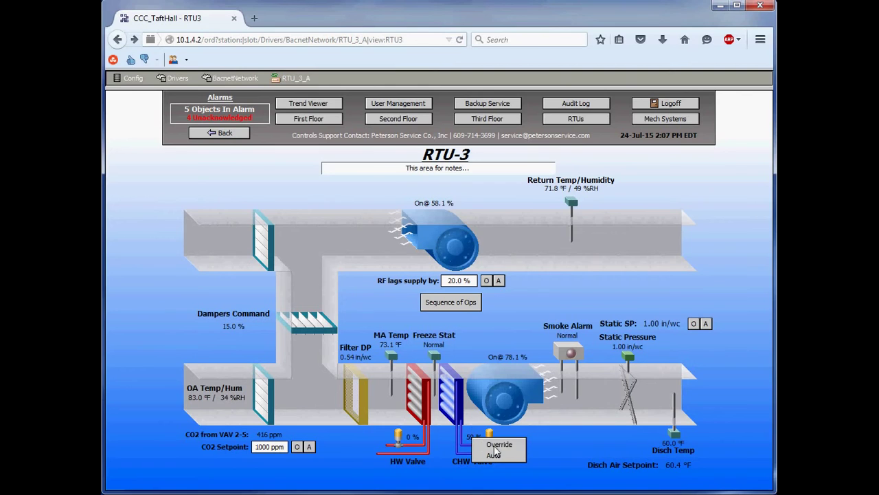
click(496, 445)
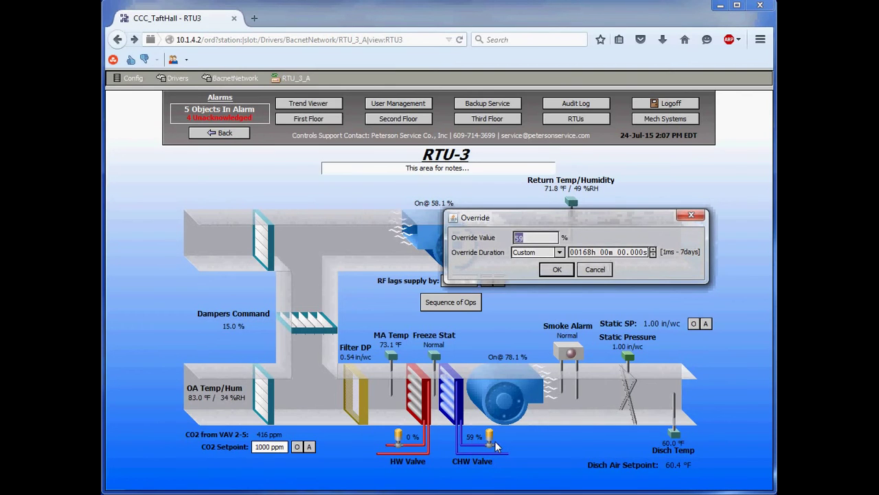
text(60)
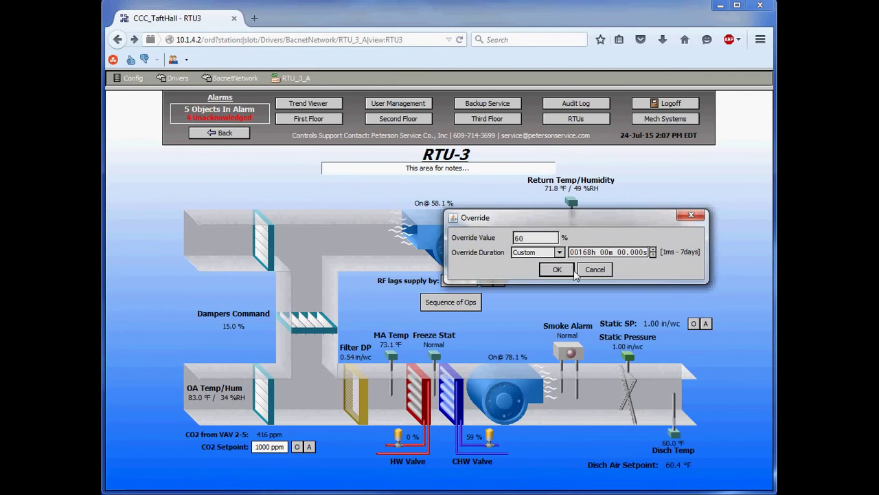
click(593, 252)
key(Tab)
key(Tab)
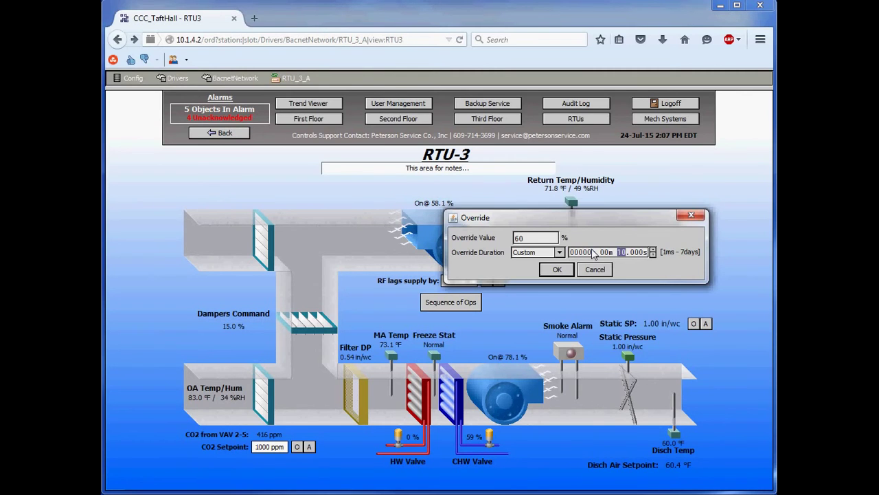
key(Return)
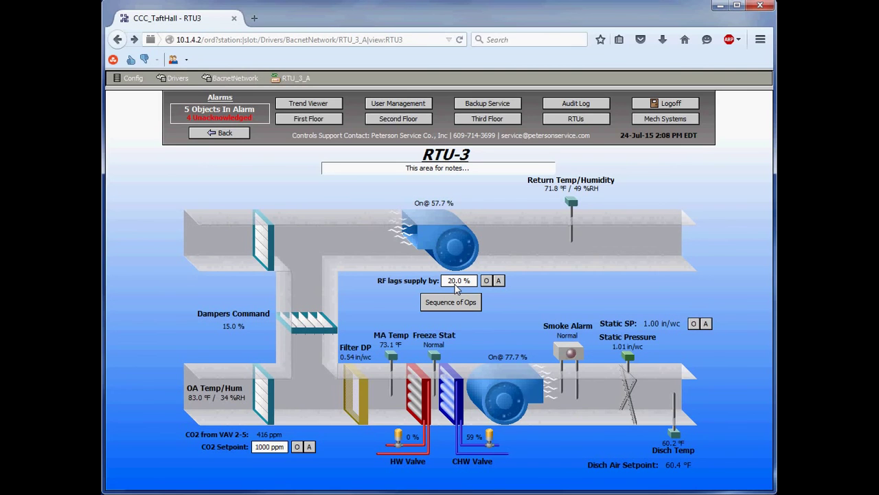
Step: Open RTU-3's return fan lag percentage for editing
click(458, 281)
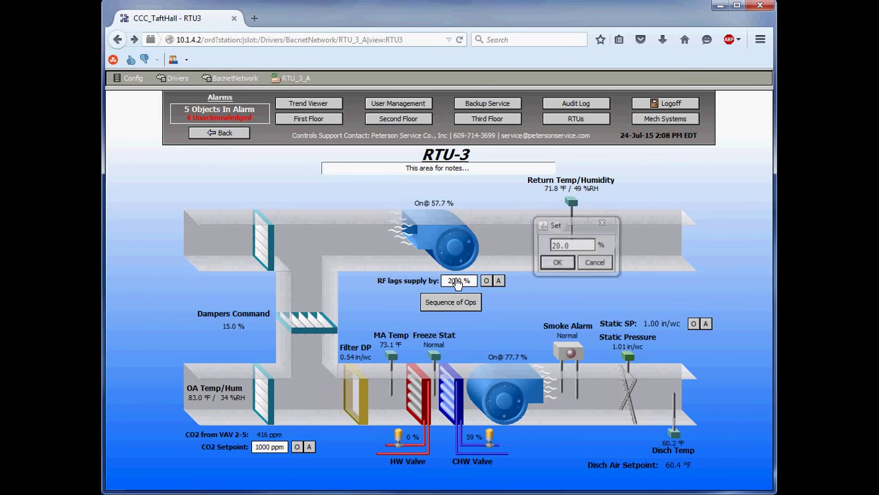